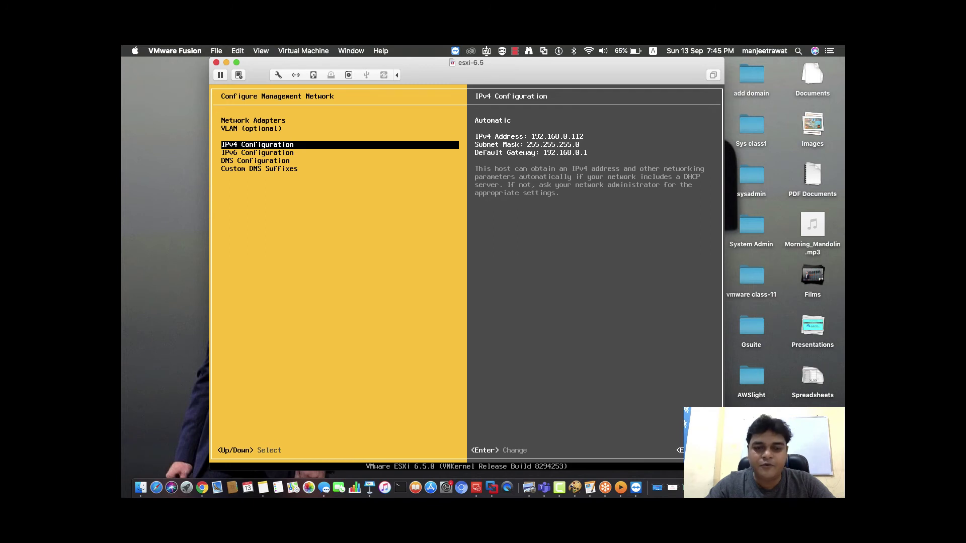
- Set the ESXi host's management network to static IPv4 addressing, keeping the listed address, subnet mask and gateway, and leave the network configuration
key("Return")
key("Down")
key("Down")
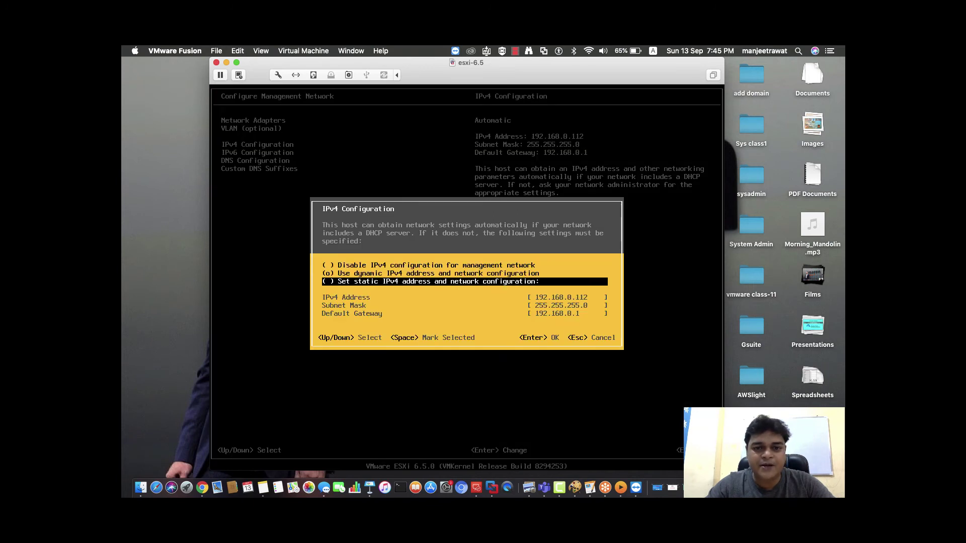
key("space")
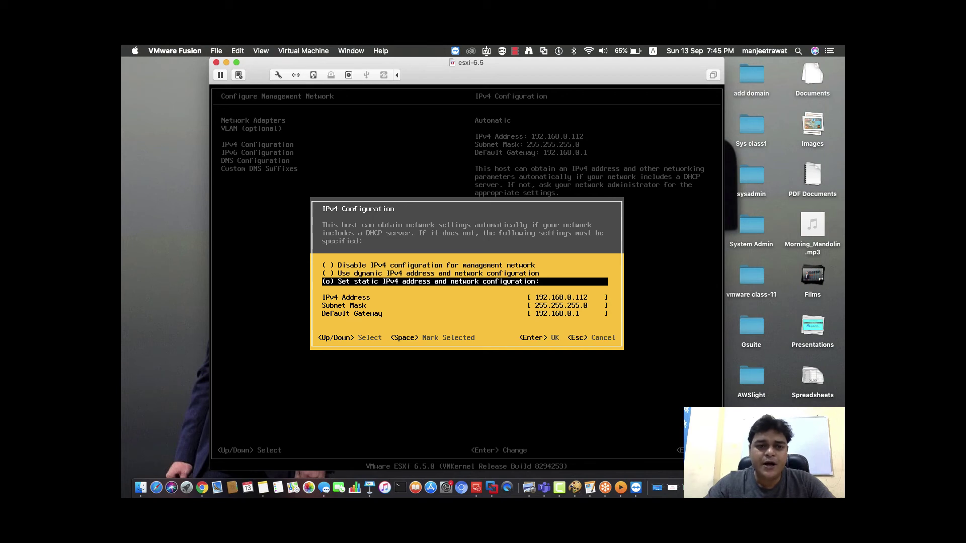
key("Return")
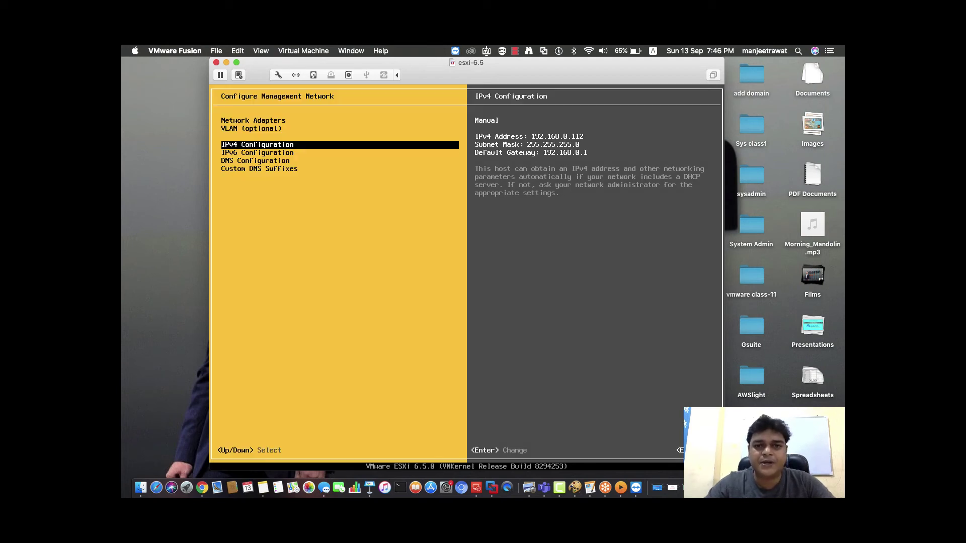
key("Escape")
key("Escape")
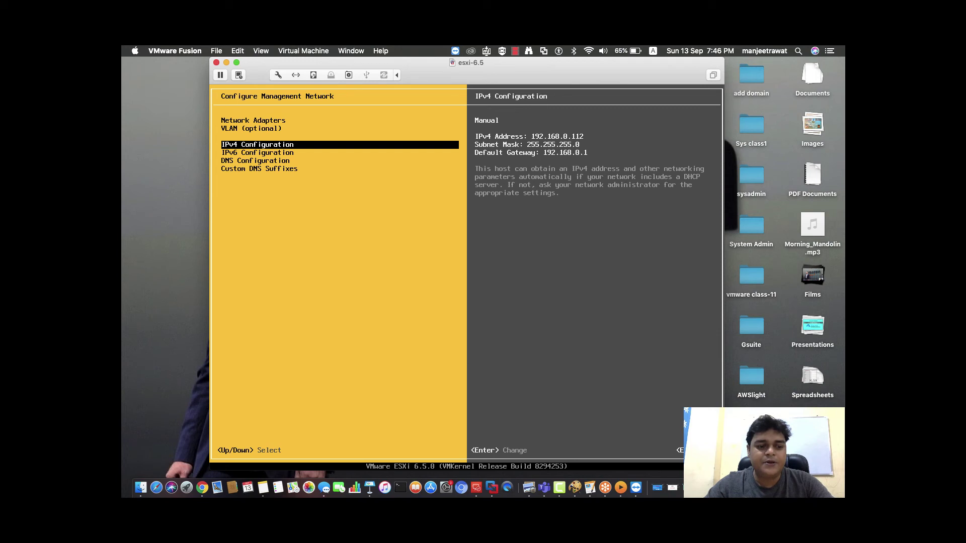
key("Escape")
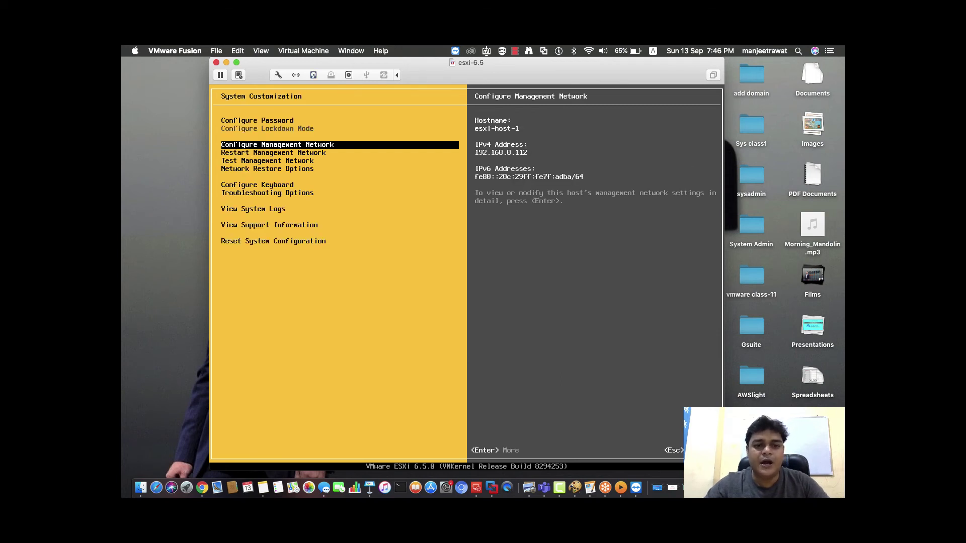
- Try to restart the management network of the ESXi host, and back out of system customization
key("Down")
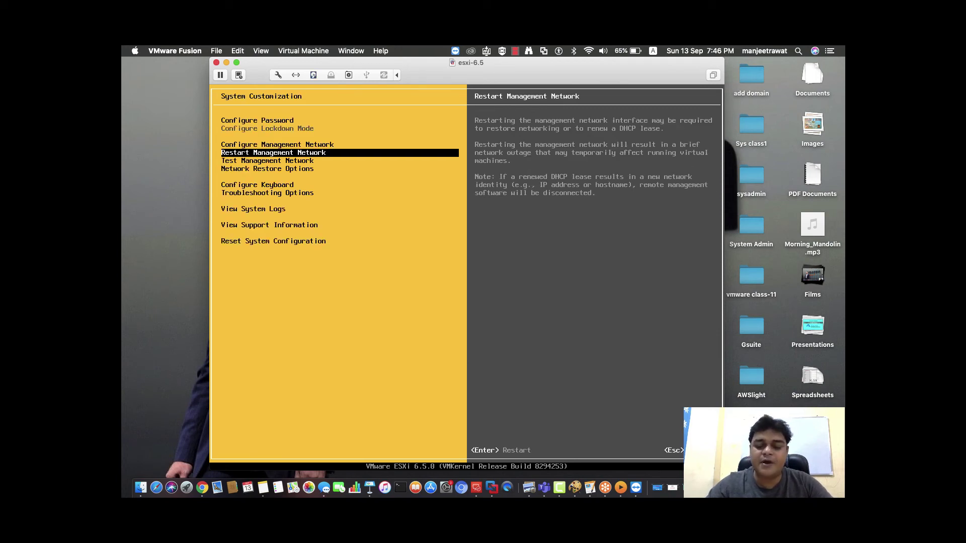
key("Return")
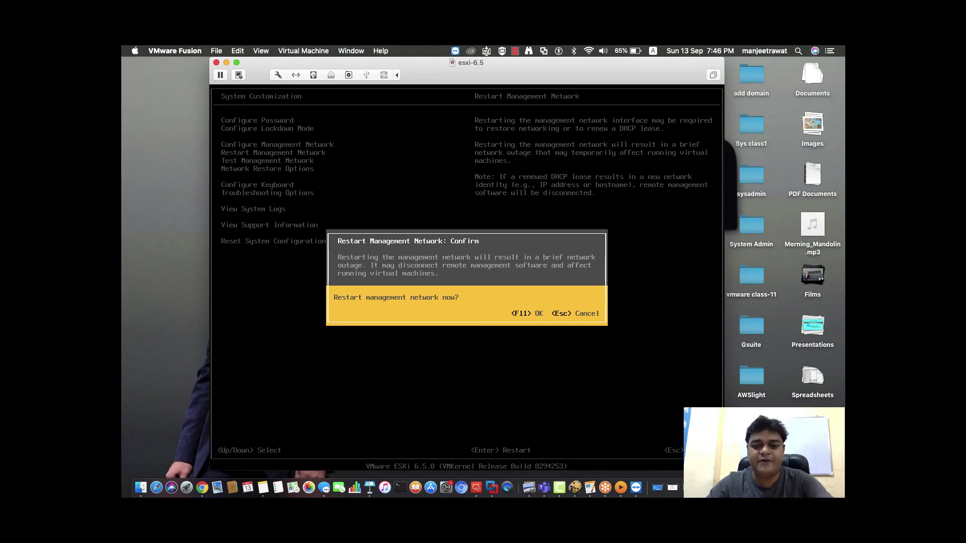
key("F11")
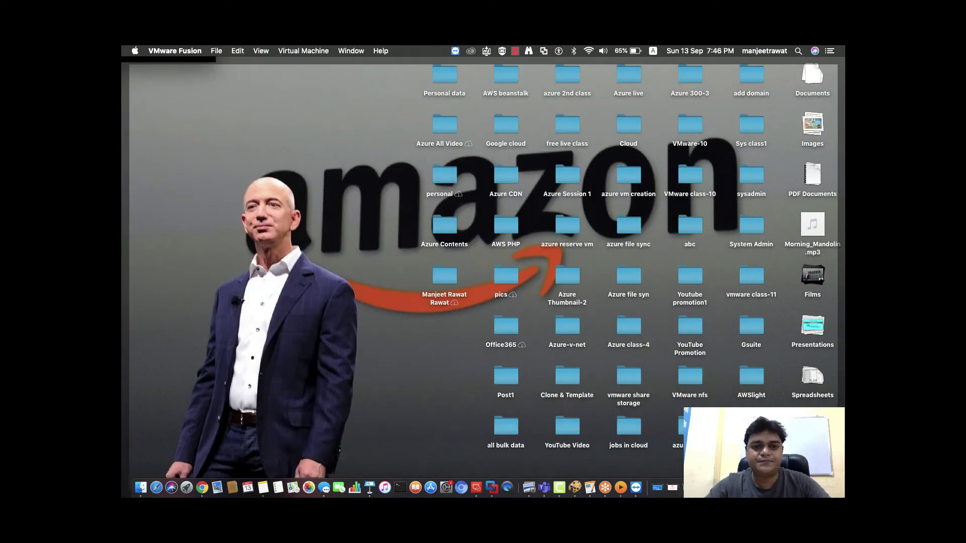
key("F11")
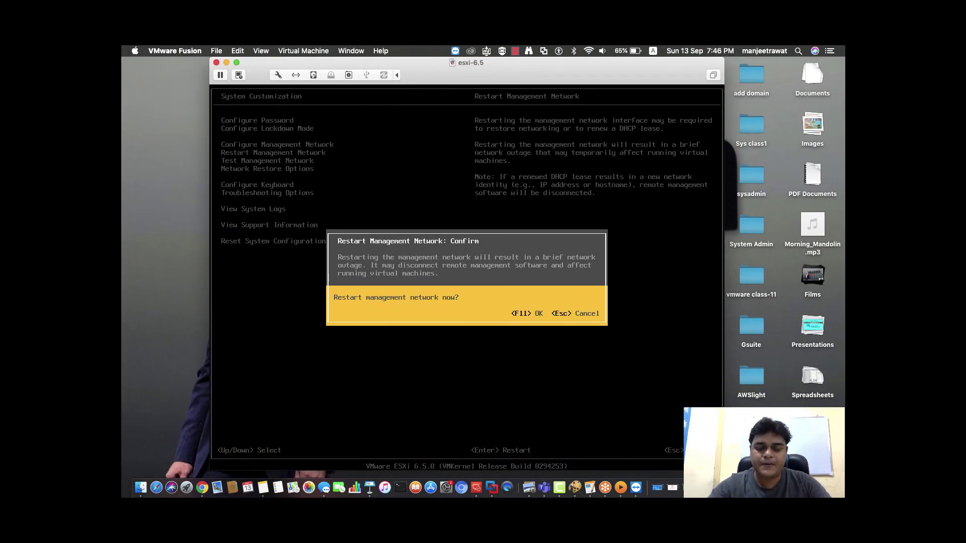
key("XF86AudioLowerVolume")
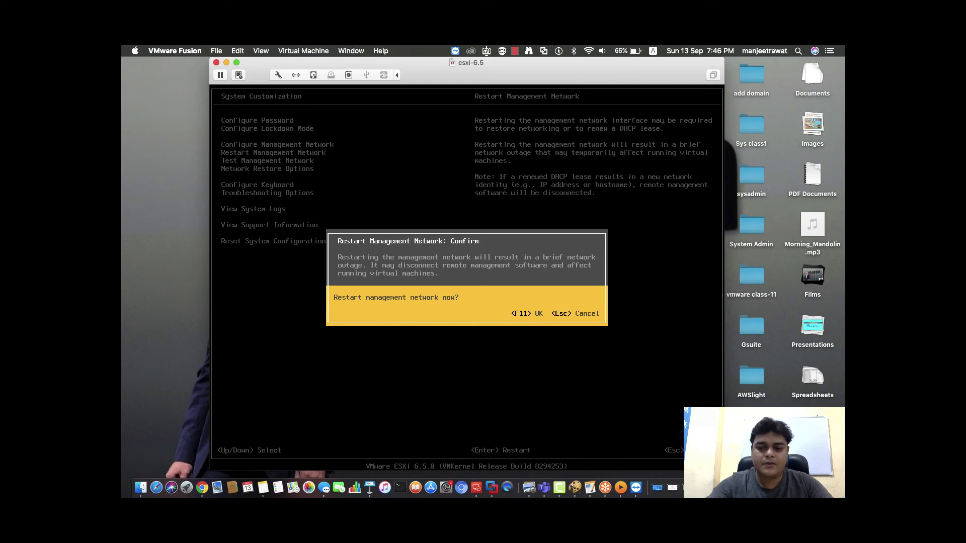
key("F11")
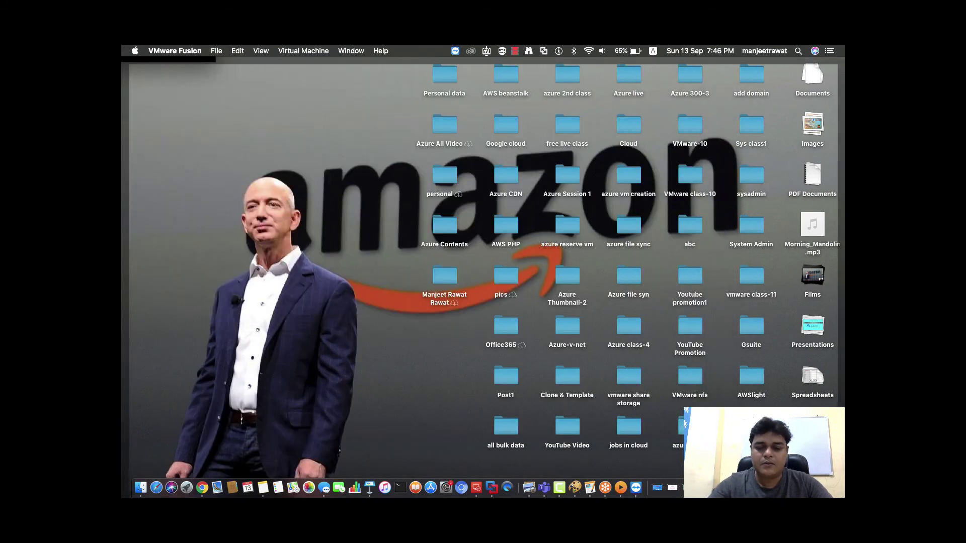
key("F11")
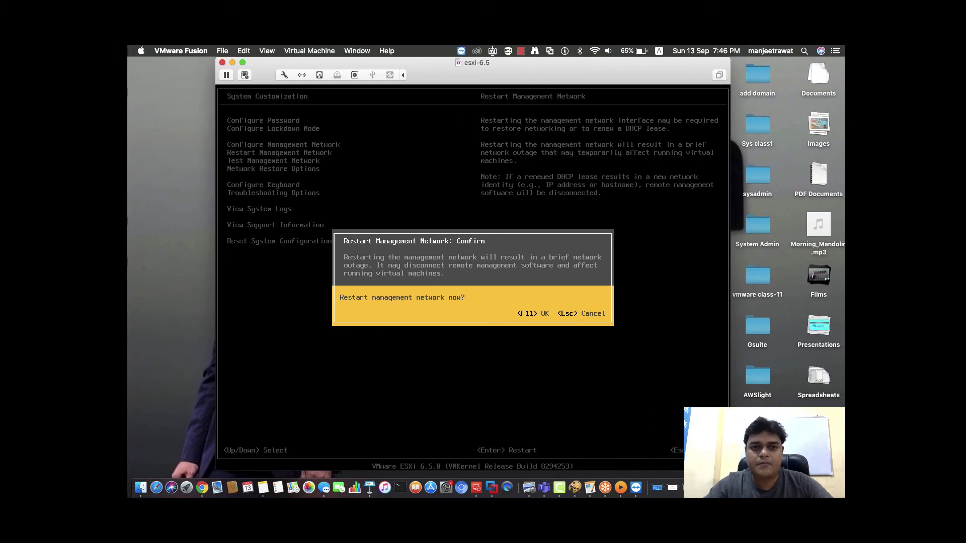
key("ctrl+Left")
key("ctrl+Right")
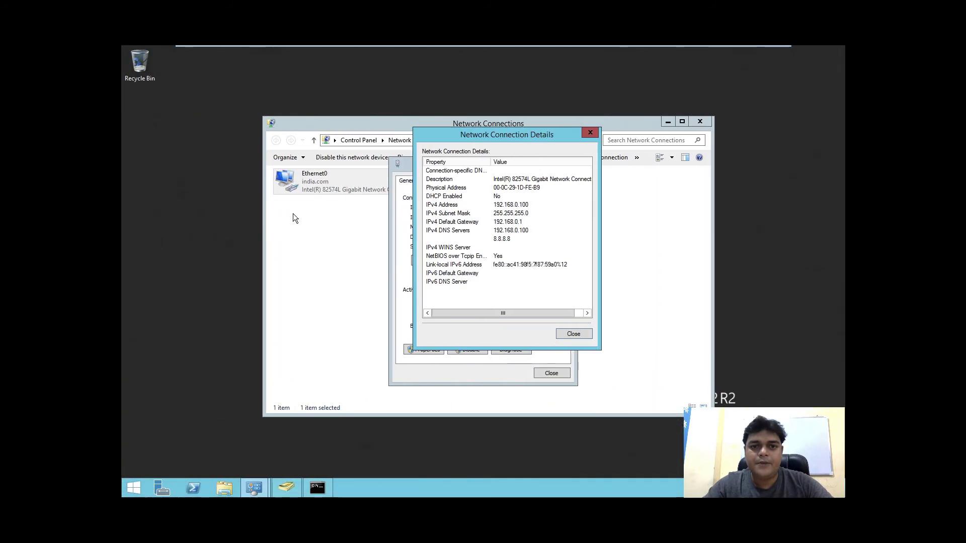
key("ctrl+Left")
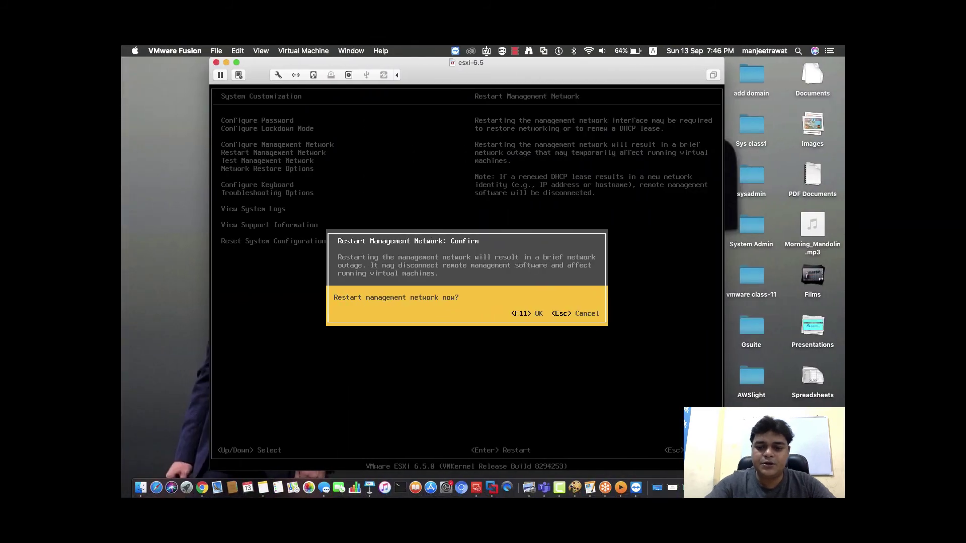
key("F11")
key("F11")
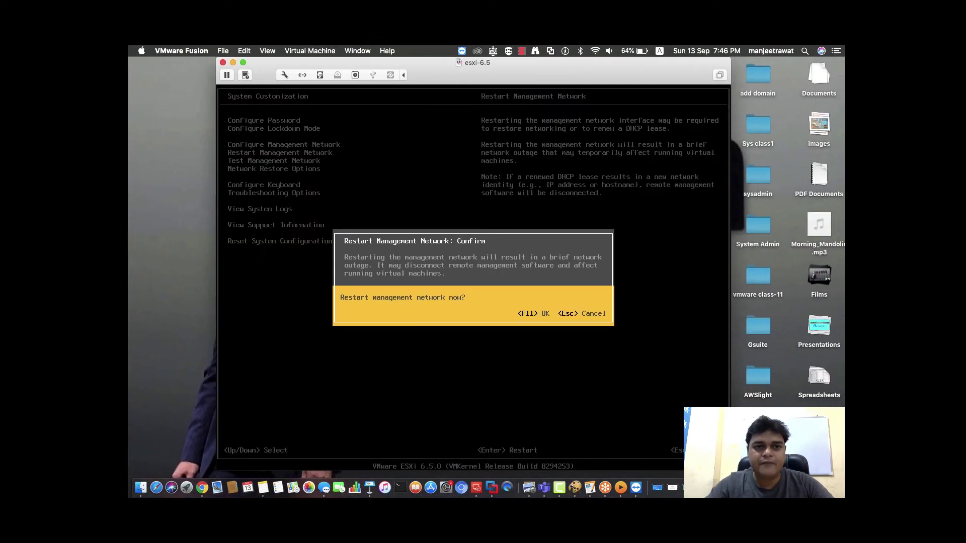
key("ctrl+Right")
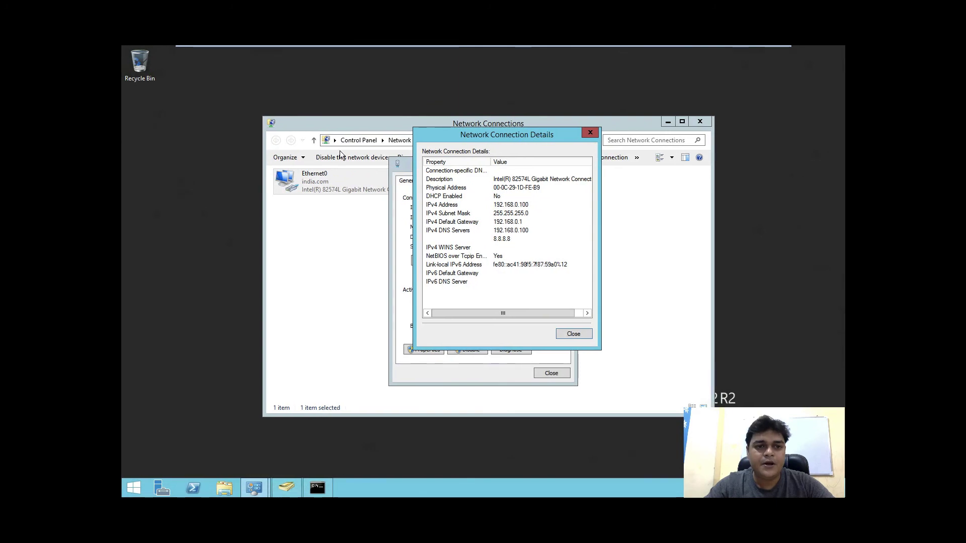
key("ctrl+Right")
key("ctrl+Left")
key("ctrl+Left")
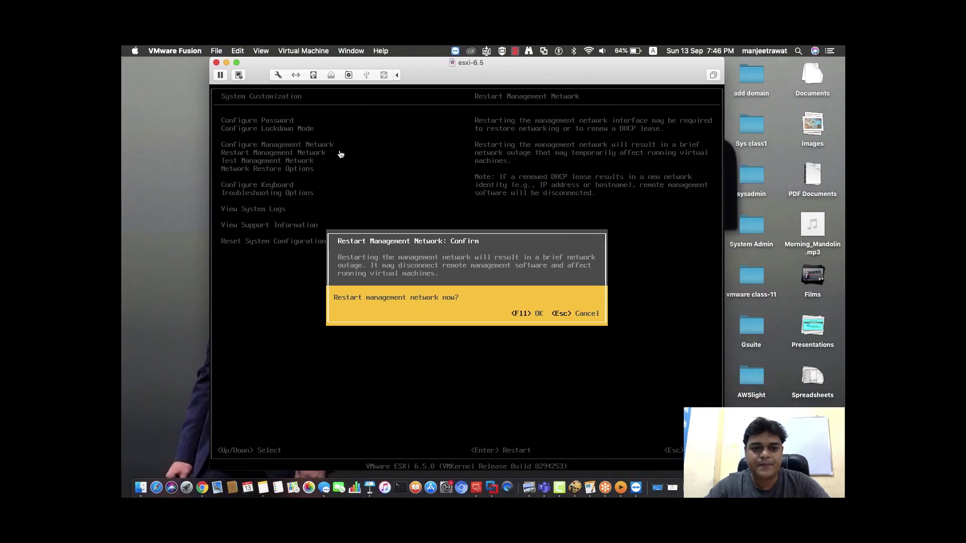
key("Escape")
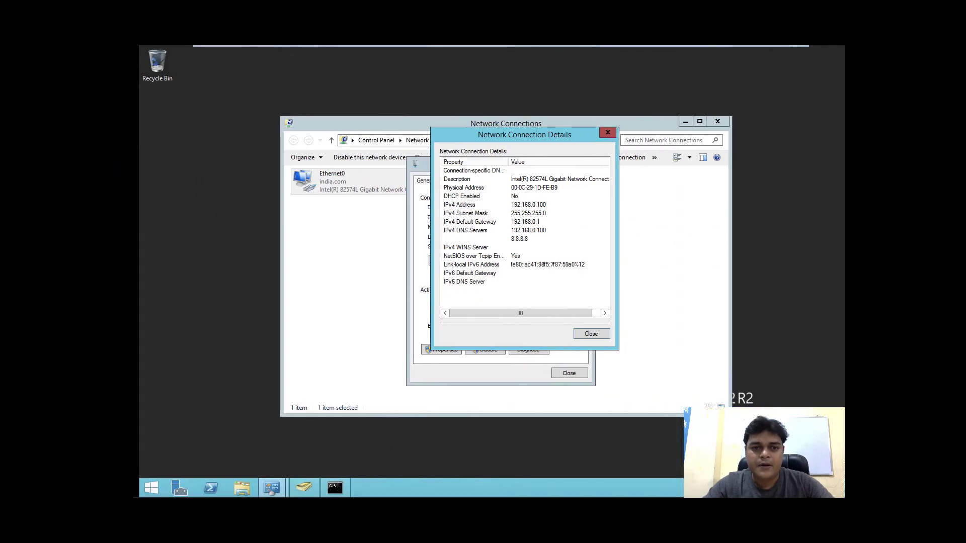
- Switch to Chrome, load the ESXi host's web interface at 192.168.0.112 and make the browser window full screen
key("ctrl+Left")
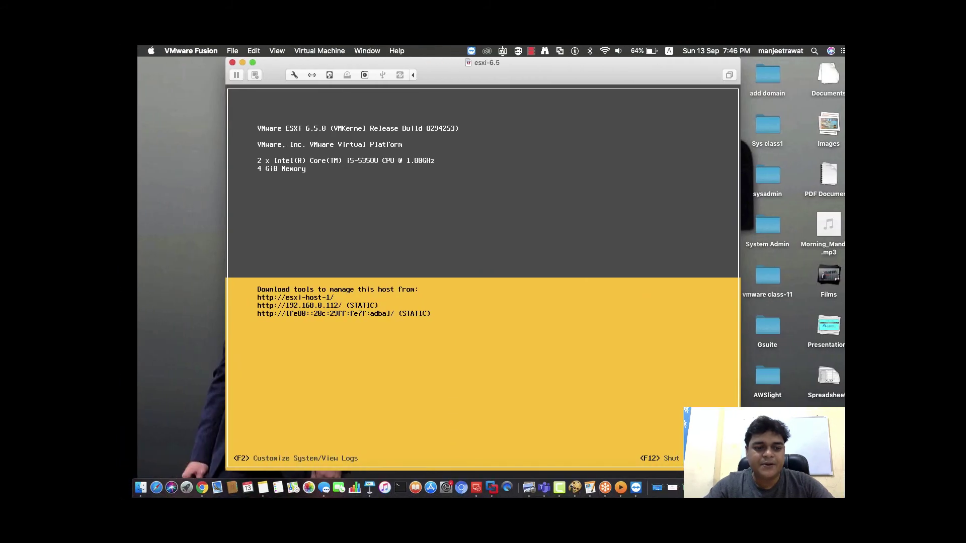
left_click(202, 488)
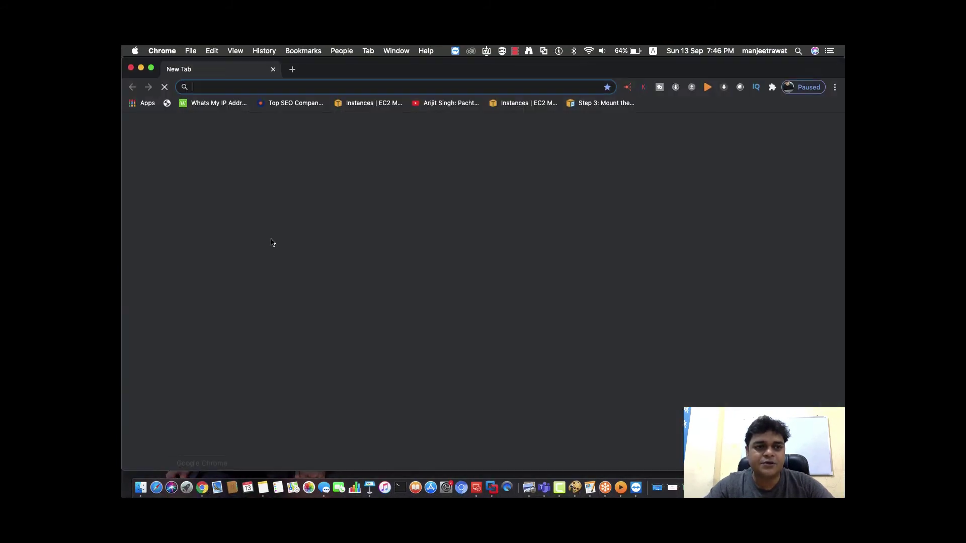
type("192.168.0.112")
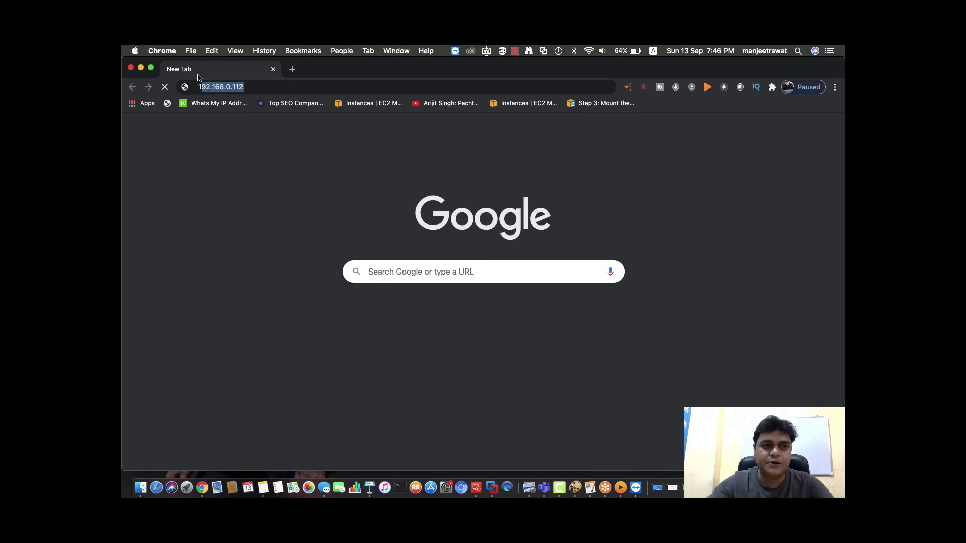
key("Return")
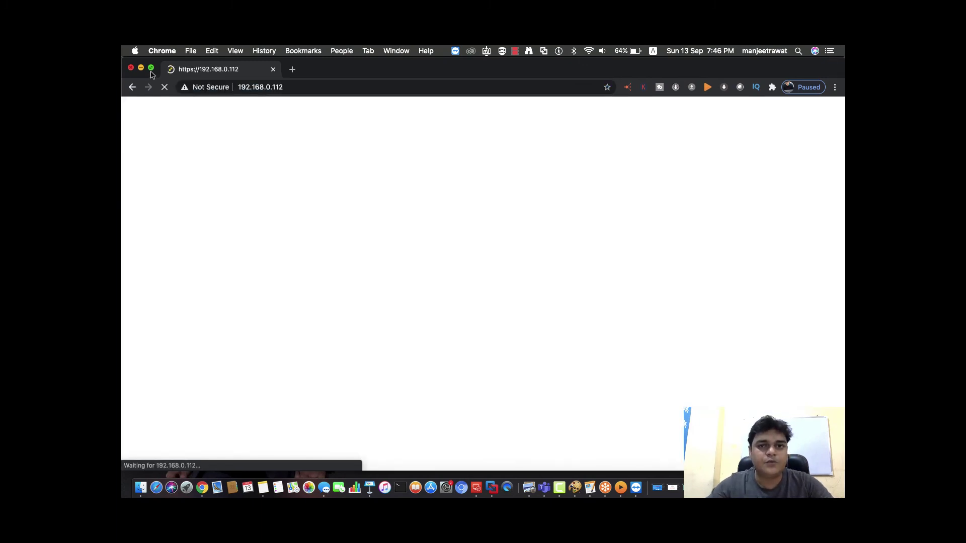
left_click(151, 70)
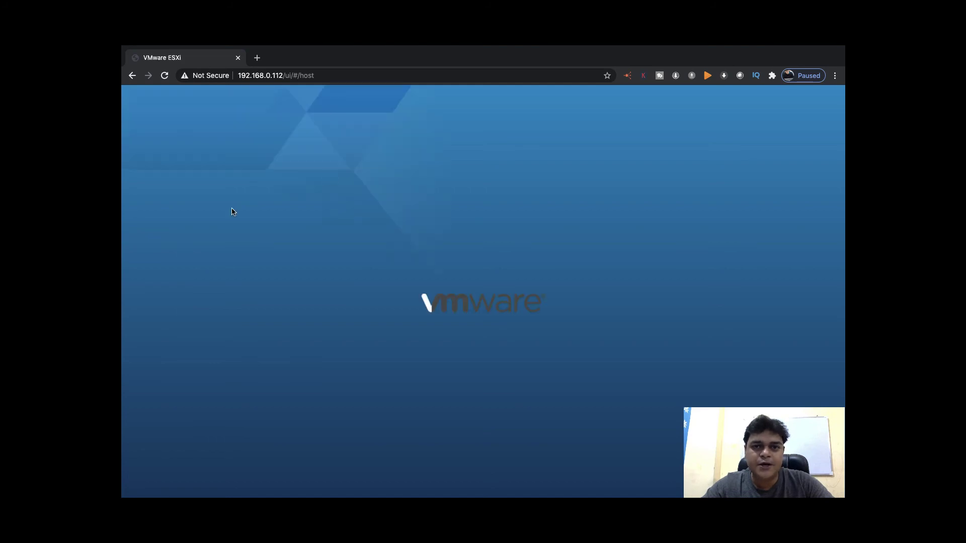
- Log in to the ESXi web interface as root with the account password
left_click(230, 257)
type("r")
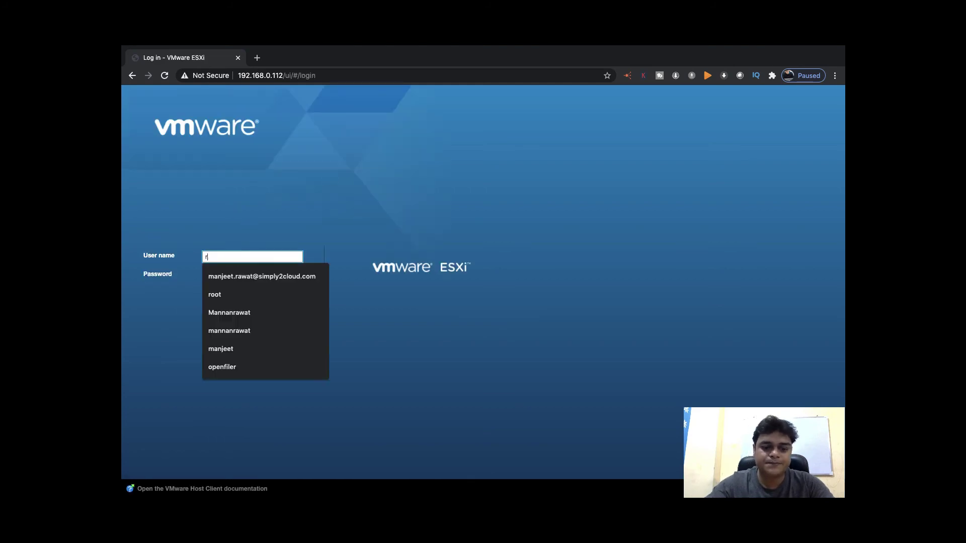
type("oot")
key("Tab")
type("*")
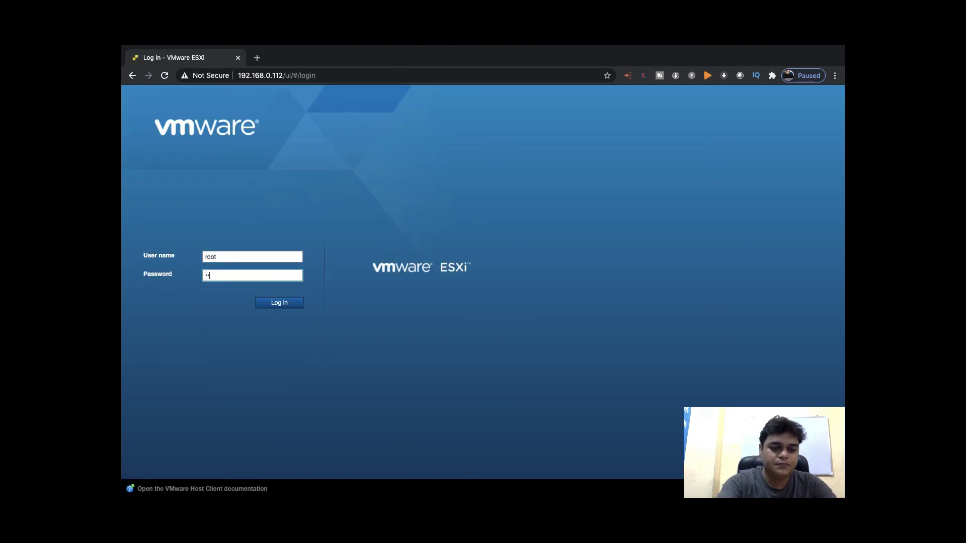
key("Return")
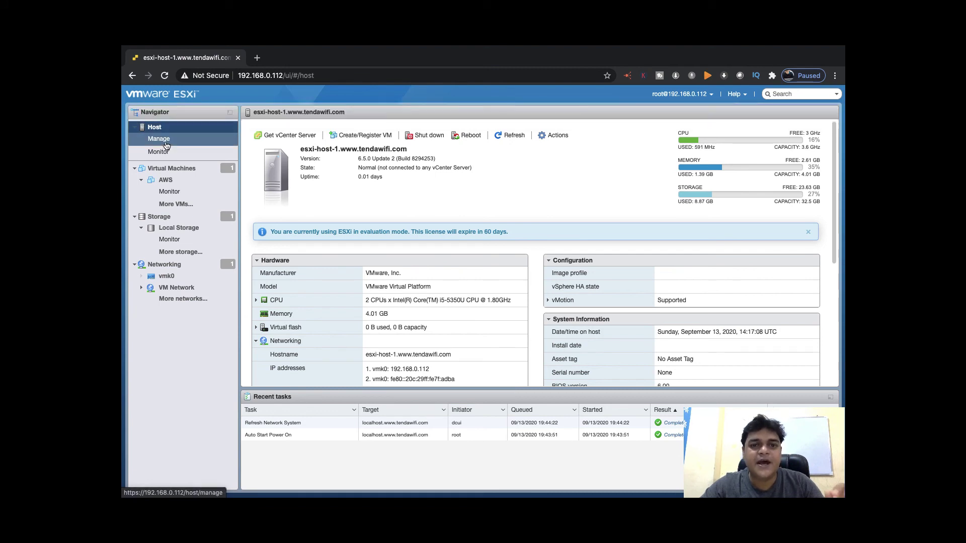
- Start a domain join from the host's security authentication settings and set the domain name to india.com
left_click(167, 146)
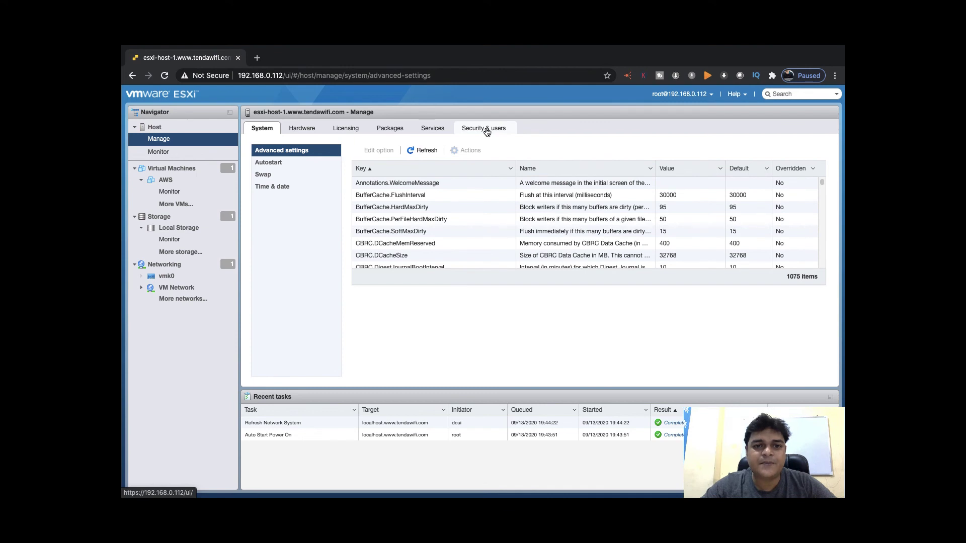
left_click(486, 129)
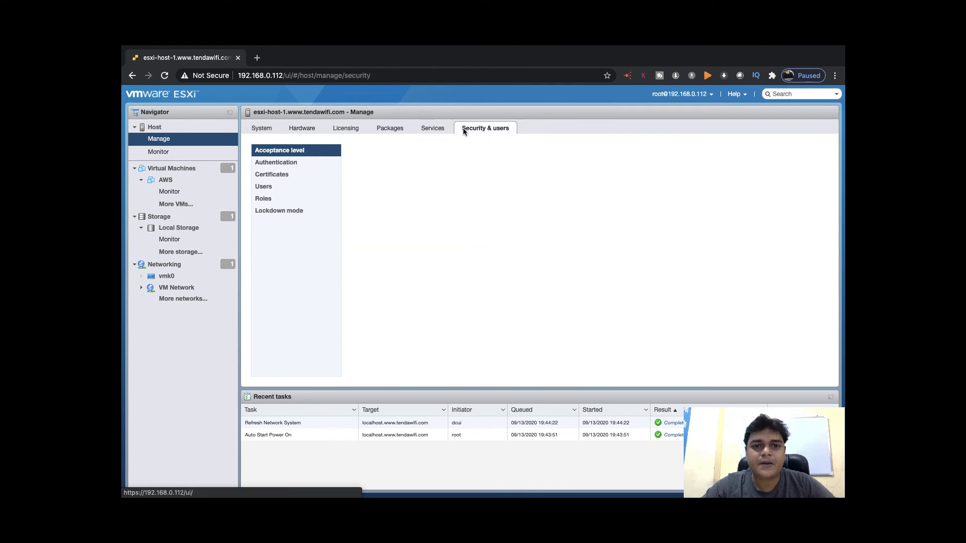
left_click(308, 164)
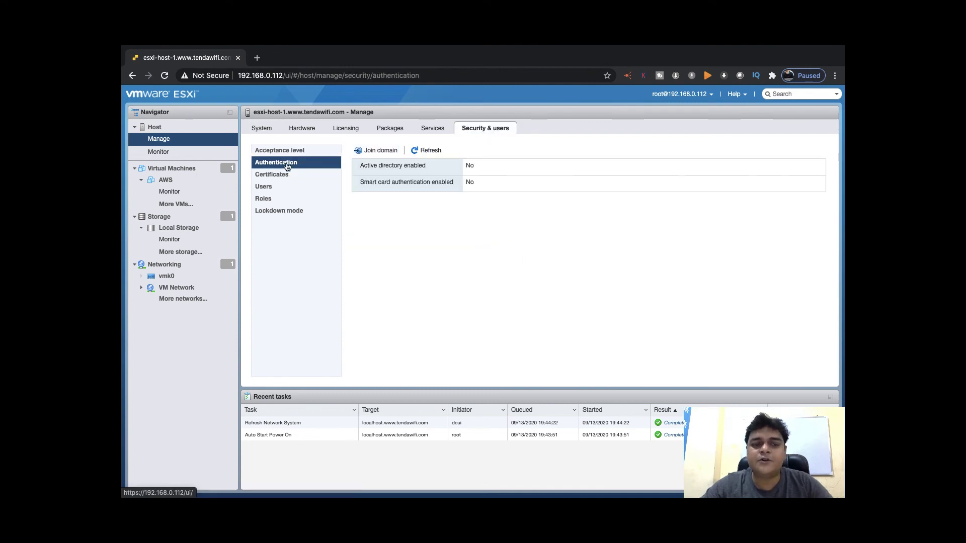
left_click(381, 151)
left_click(495, 261)
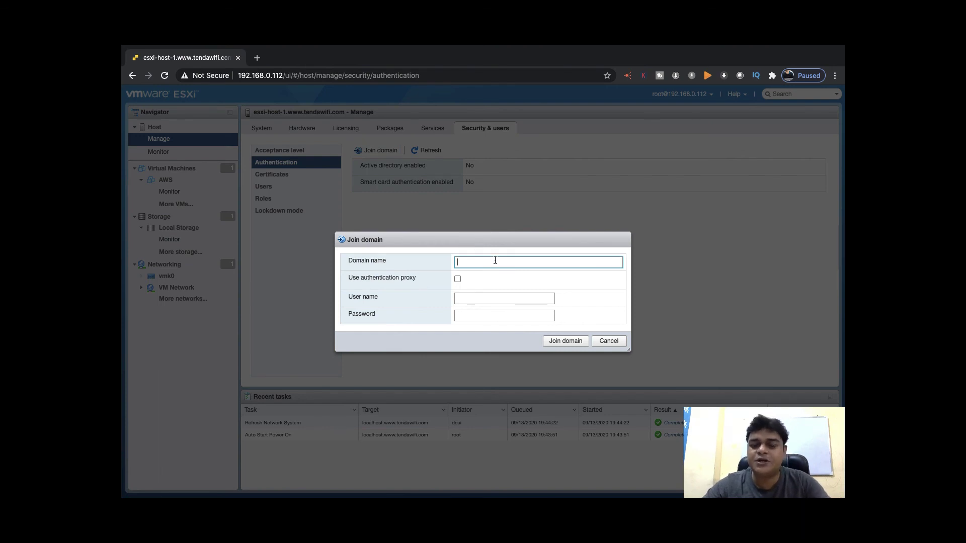
type("ind")
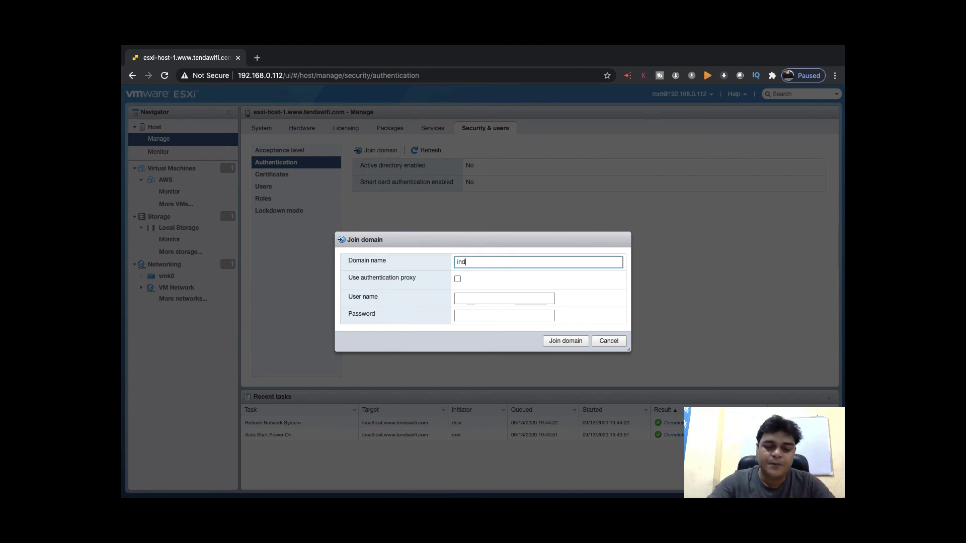
type("ia.com")
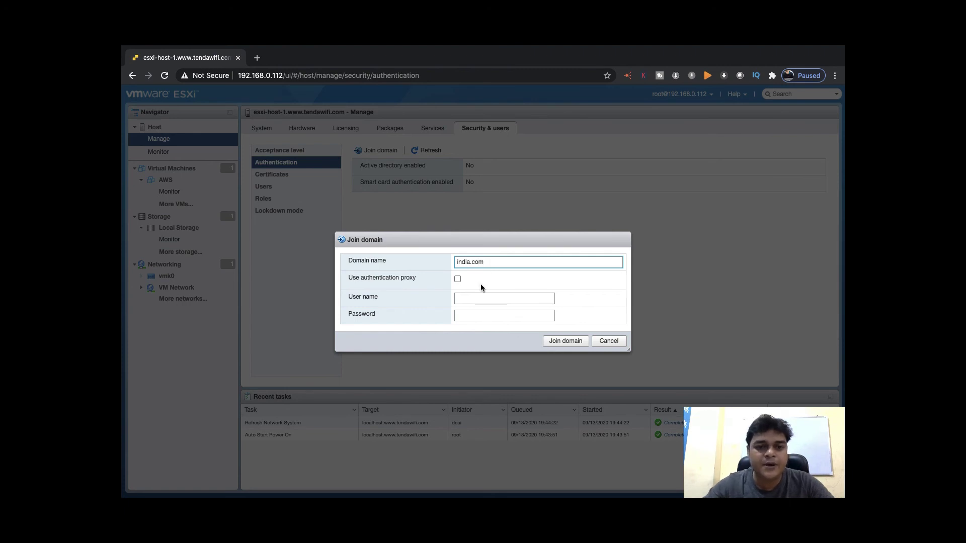
- Enter Administrator as the user name for joining the domain
left_click(460, 298)
type("Admi n")
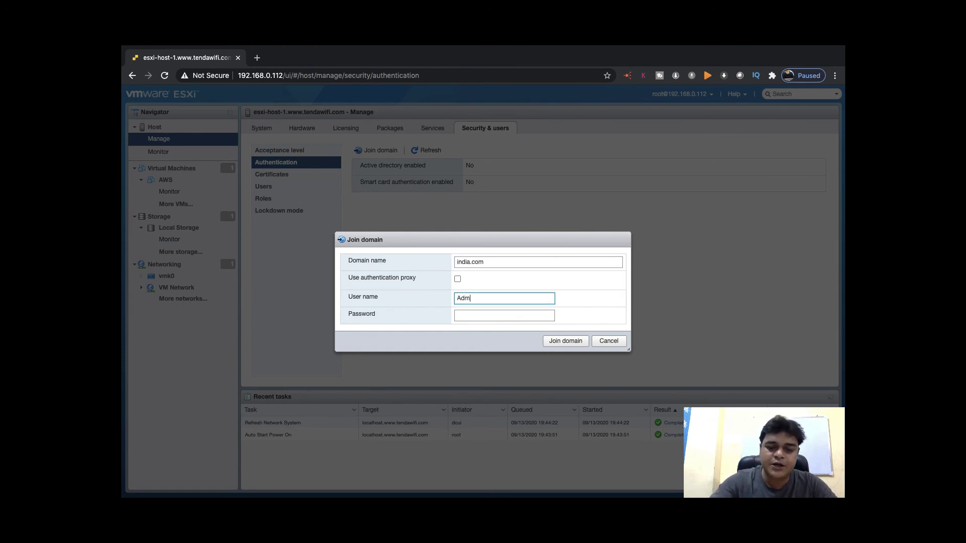
key("BackSpace")
key("BackSpace")
key("BackSpace")
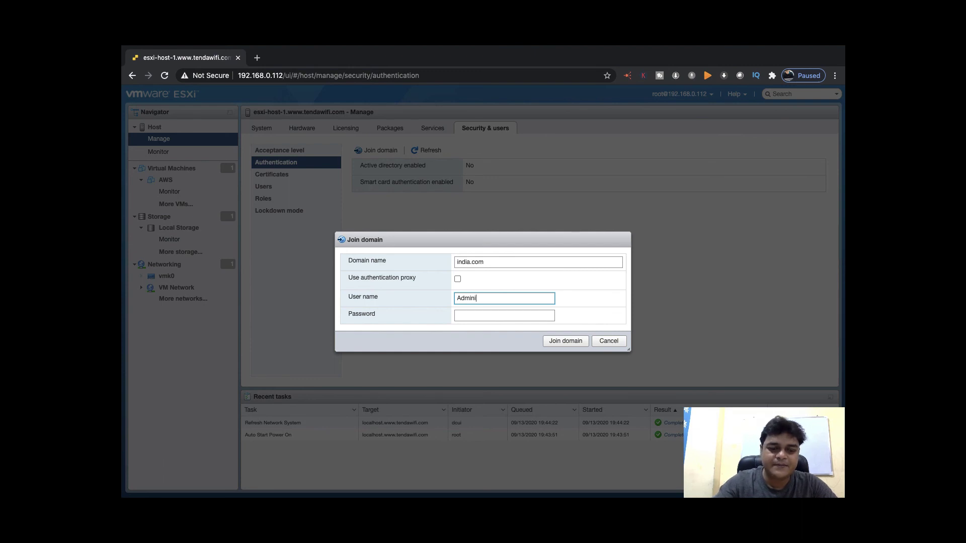
type("nistrator")
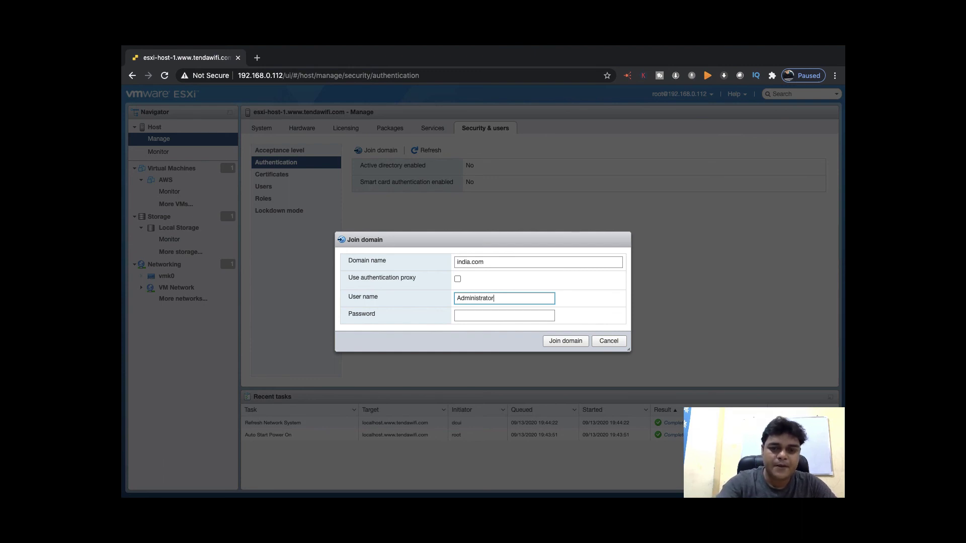
- Enter the domain administrator's password and join the host to the india.com domain
key("Tab")
type("•••••")
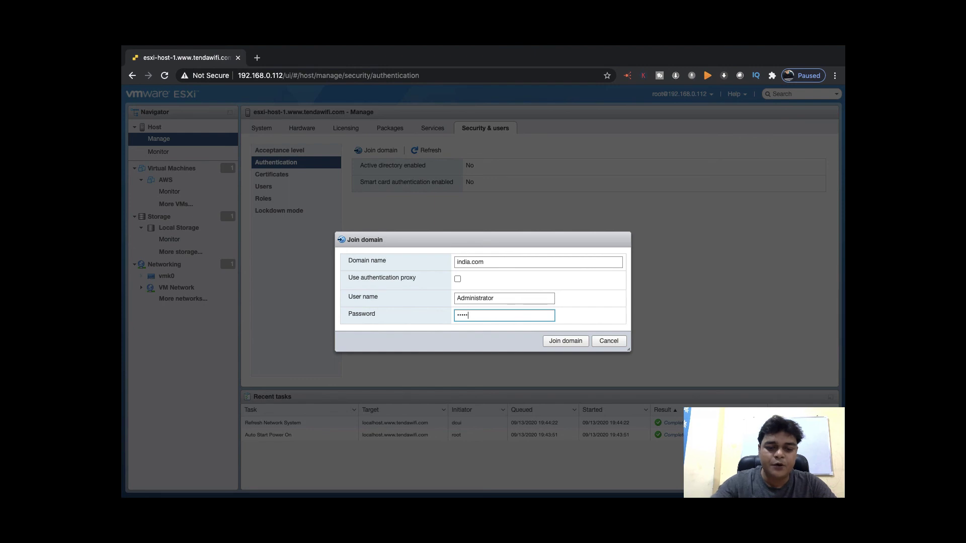
type("•••••")
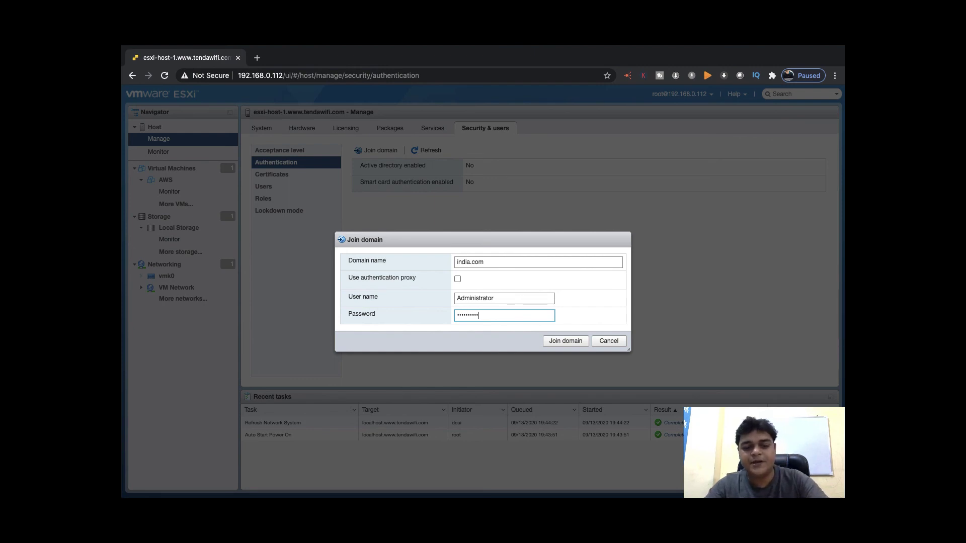
left_click(565, 341)
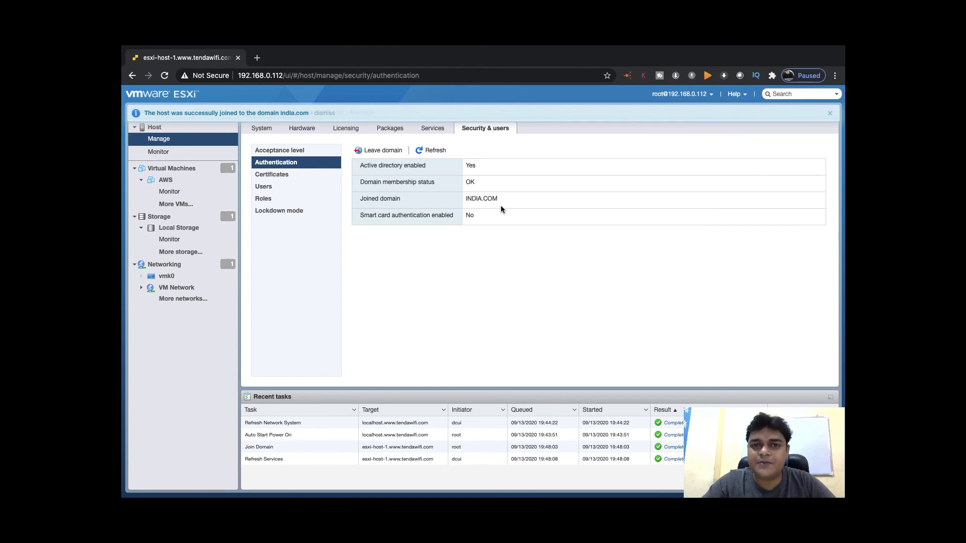
- Examine the host's local user list and the form for adding a user, closing the form without creating one
left_click(286, 187)
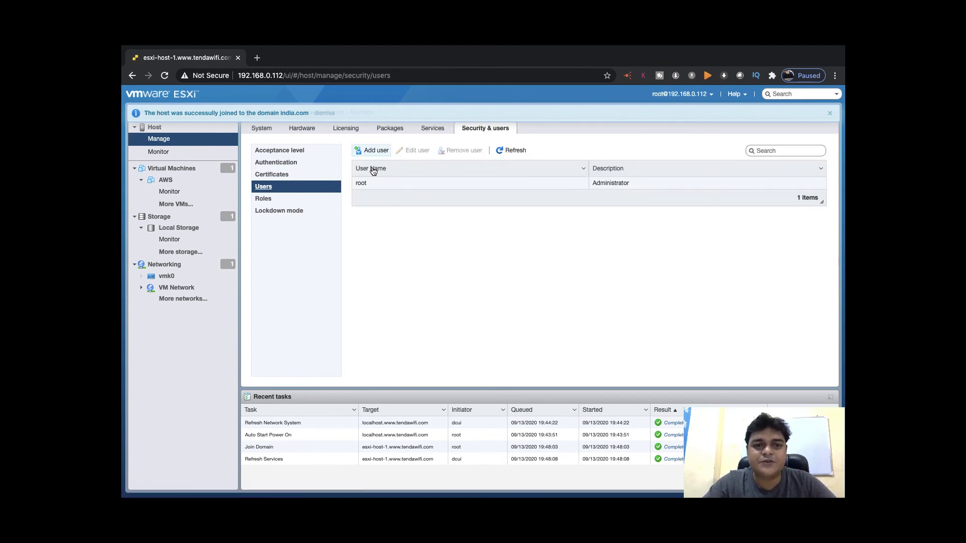
left_click(375, 151)
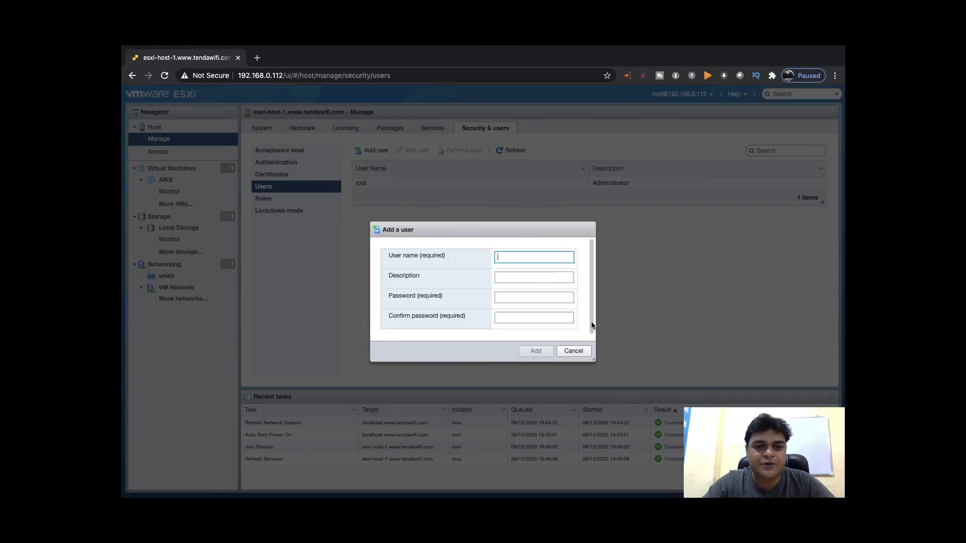
left_click(574, 351)
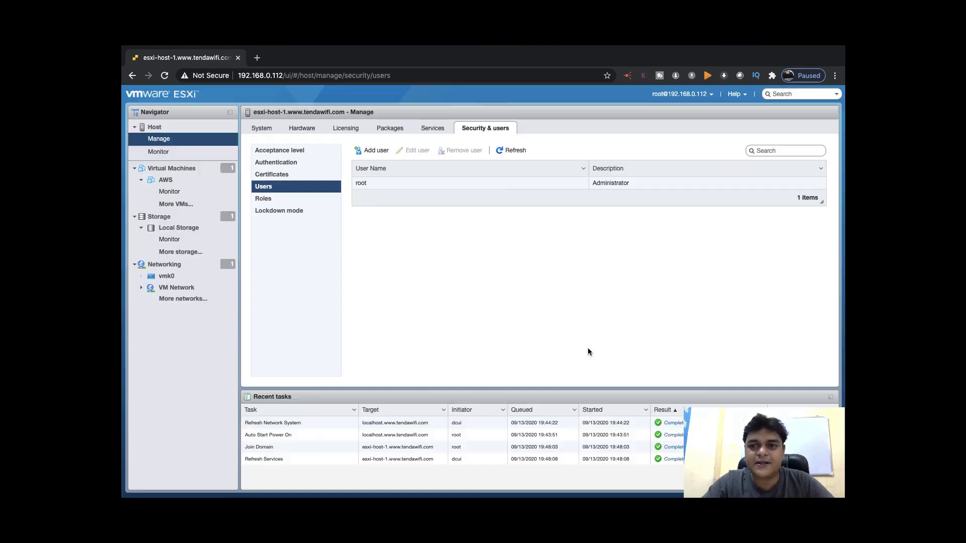
left_click(669, 182)
- Review the host's domain membership in the authentication settings and the browser's connection security details for the site
left_click(306, 162)
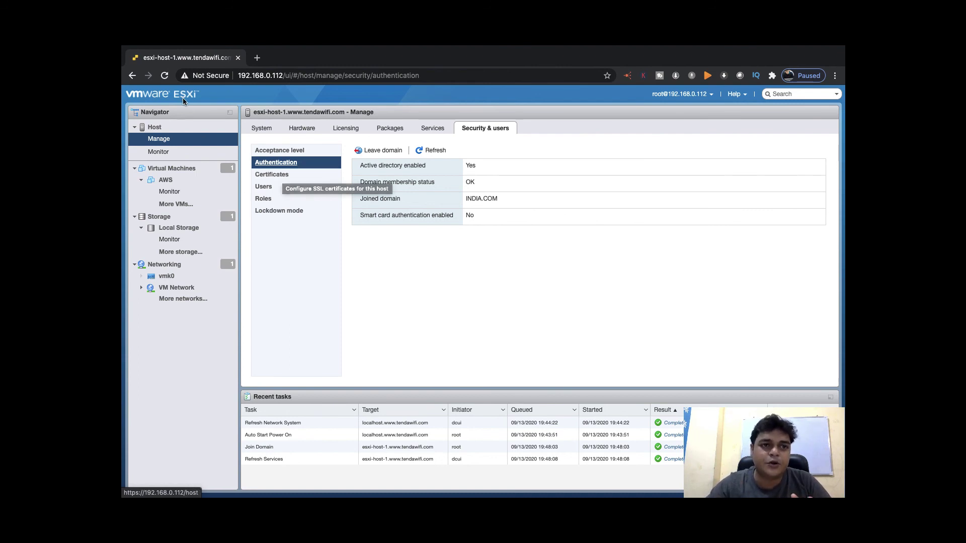
left_click(210, 75)
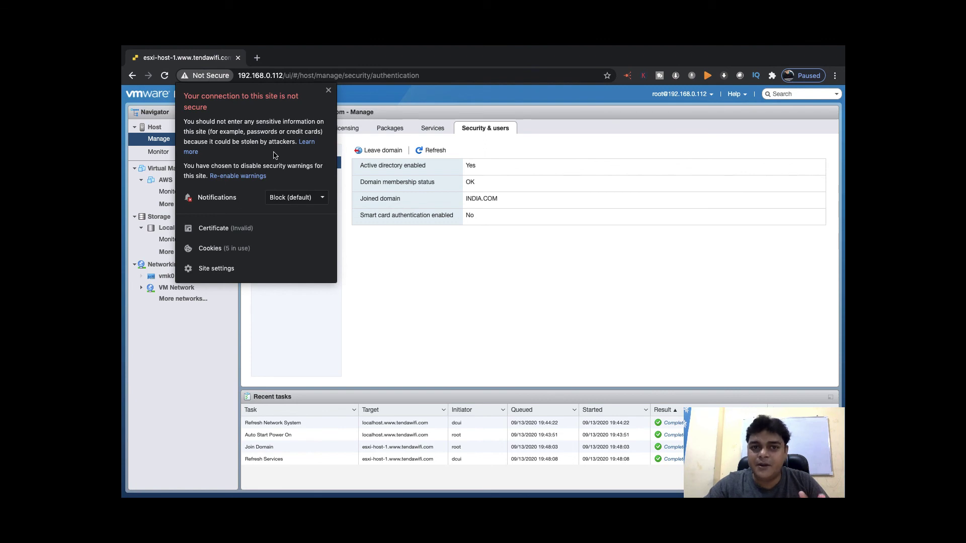
left_click(448, 267)
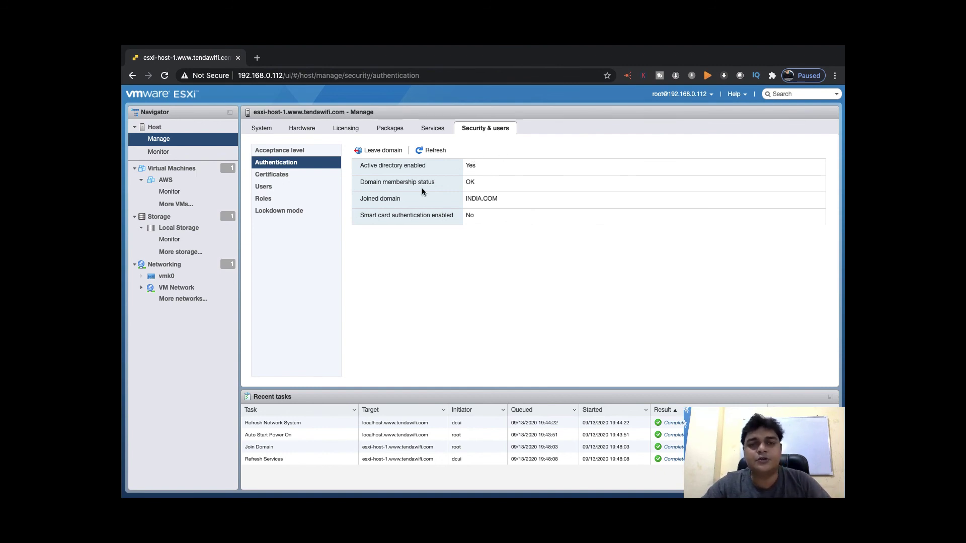
- Switch to the ESXi 6.5 virtual machine's console in VMware Fusion
key("ctrl+Left")
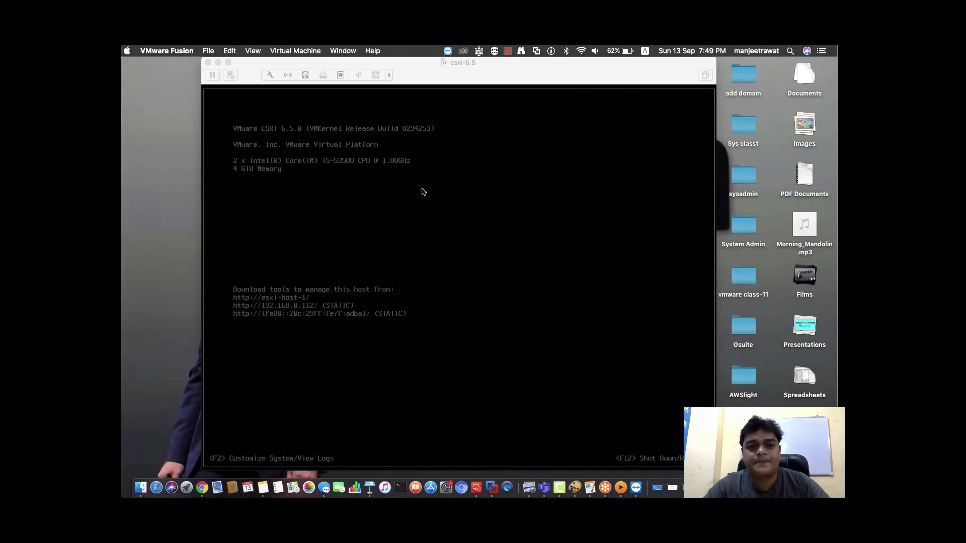